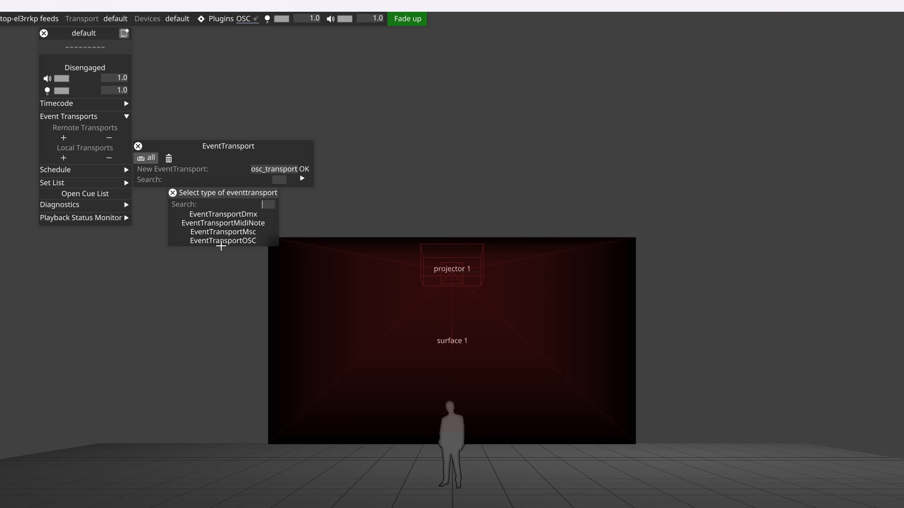
# - Create osc_transport as an EventTransportOSC and set its OSC device to osc 1
pyautogui.click(221, 240)
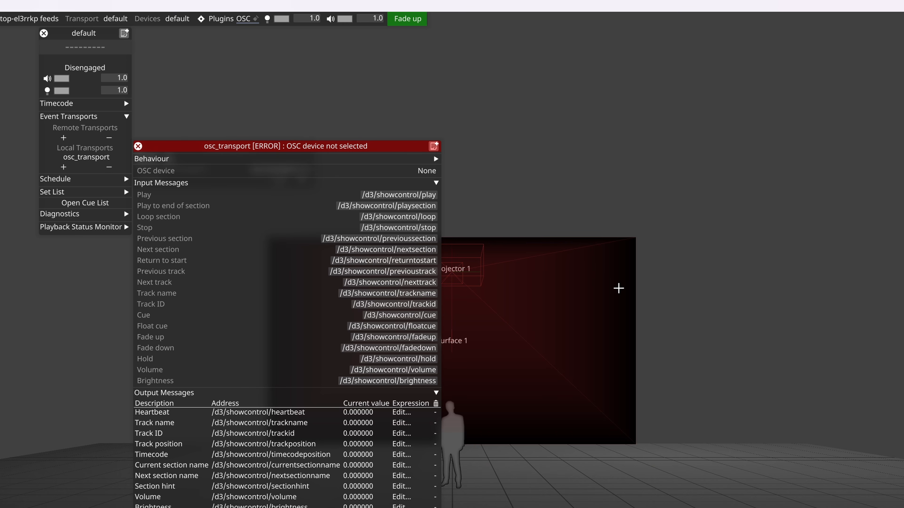
pyautogui.click(425, 166)
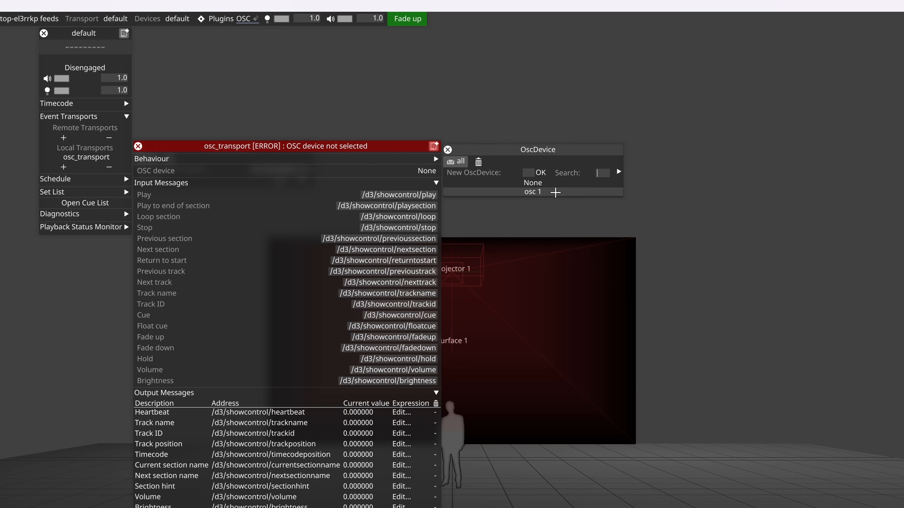
pyautogui.click(553, 194)
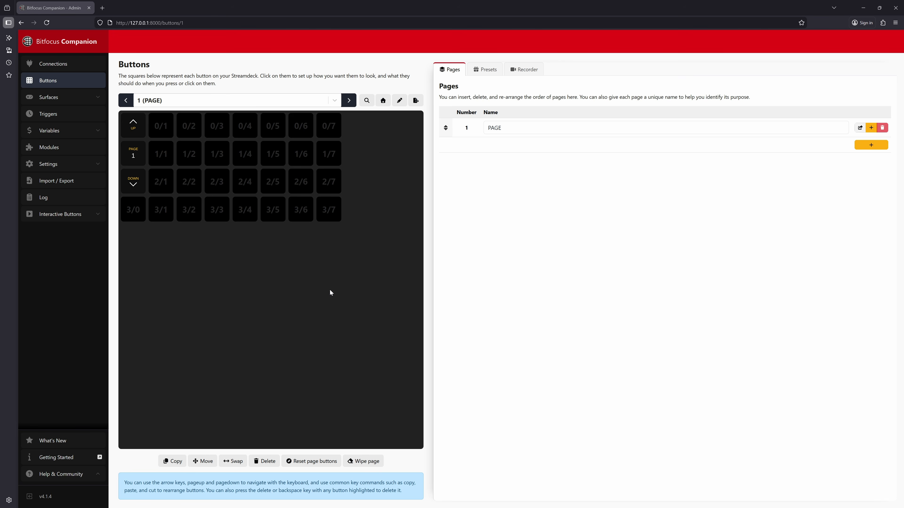
# - In Bitfocus Companion, place the d3-osc Show control preset for playing to end of section on button 0/2
pyautogui.click(482, 71)
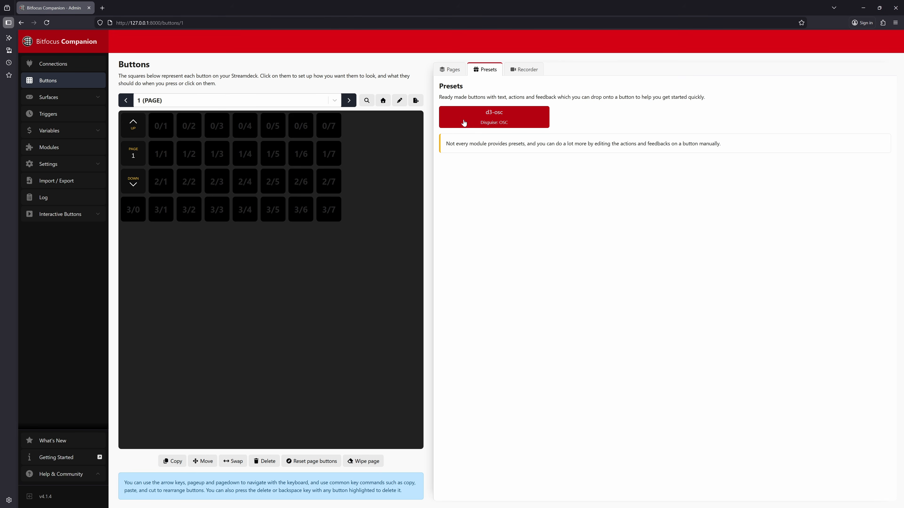
pyautogui.click(464, 123)
pyautogui.click(473, 116)
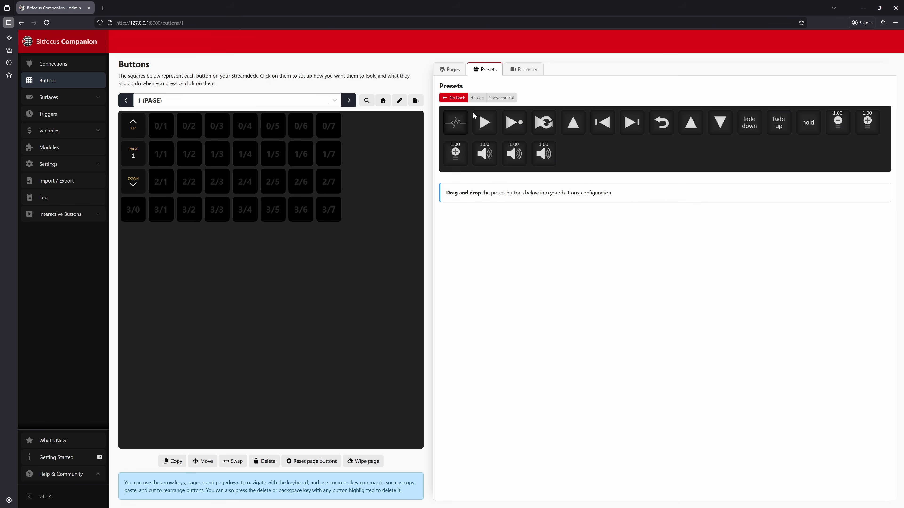
pyautogui.moveTo(512, 121); pyautogui.dragTo(185, 128)
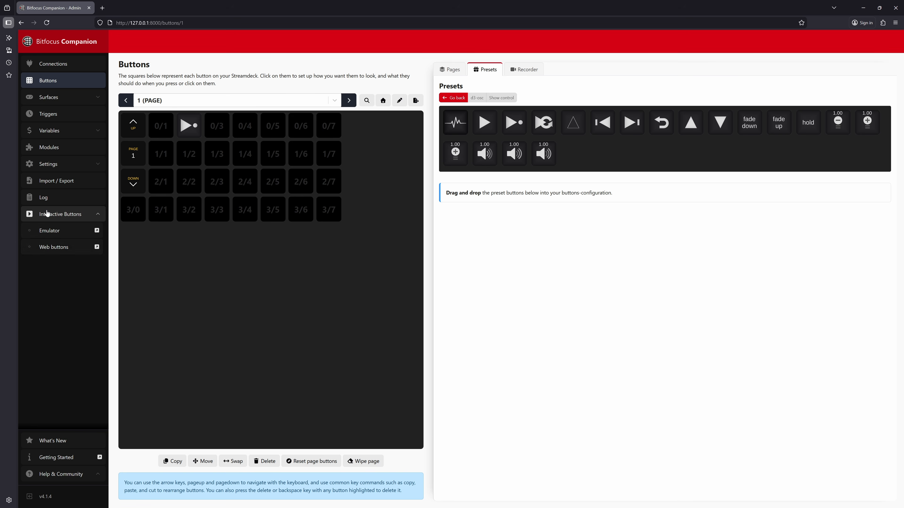
# - Open Companion's web buttons page and trigger the play-to-end-of-section button
pyautogui.click(53, 249)
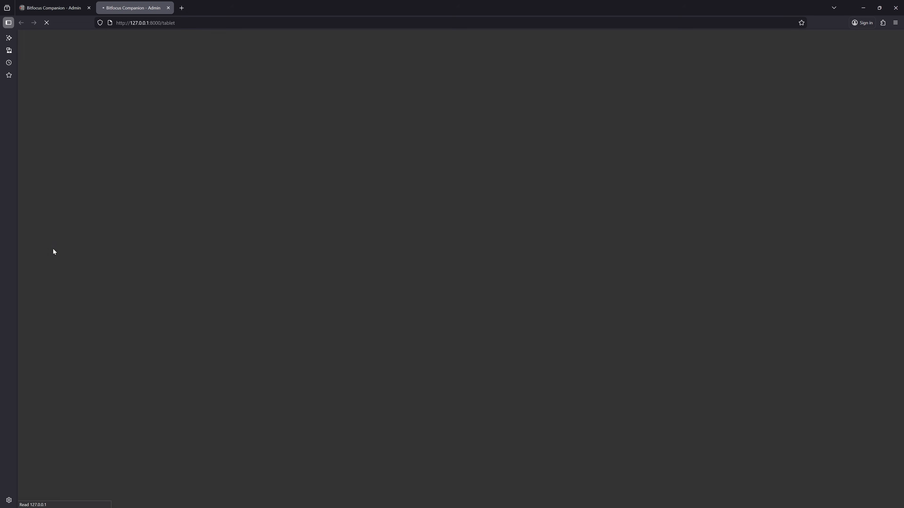
pyautogui.click(313, 124)
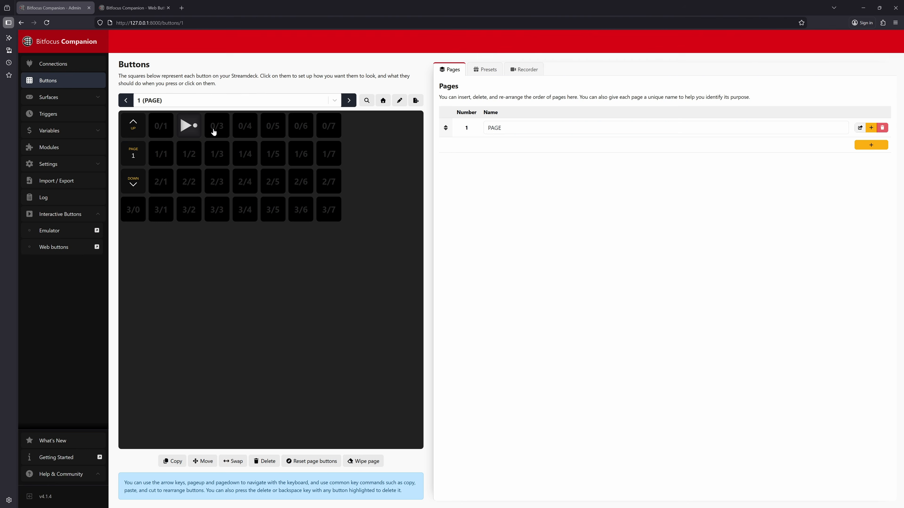
# - Create a regular button at position 0/3 with the text "Cue 1"
pyautogui.click(221, 127)
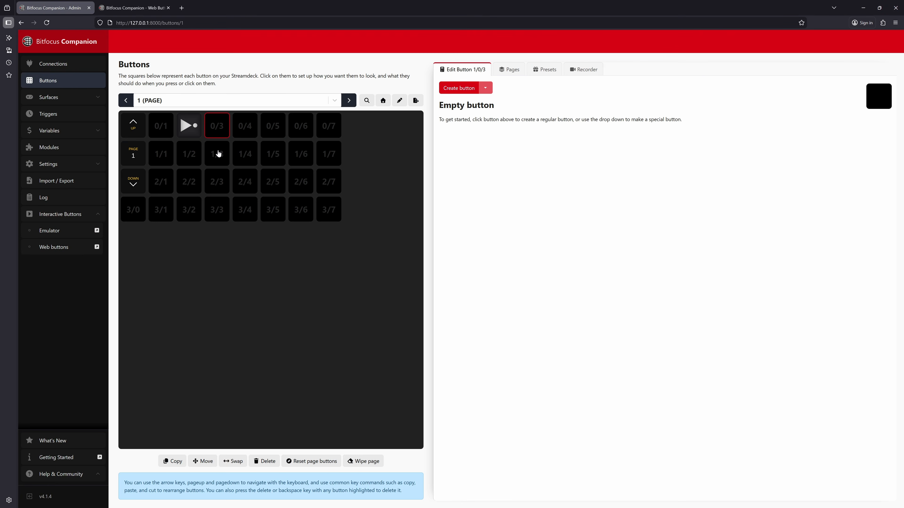
pyautogui.click(462, 89)
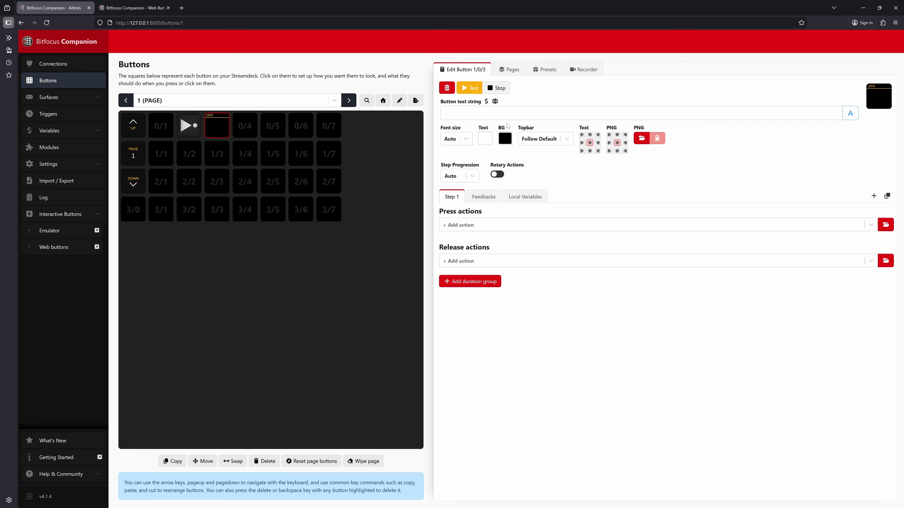
pyautogui.write('Cue 1')
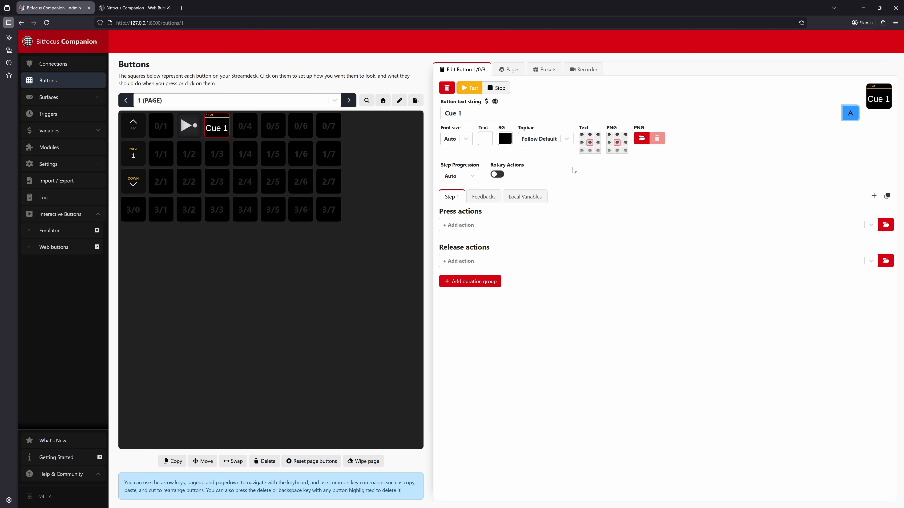
# - Set the Cue 1 button's background colour to green 00CC00
pyautogui.click(505, 139)
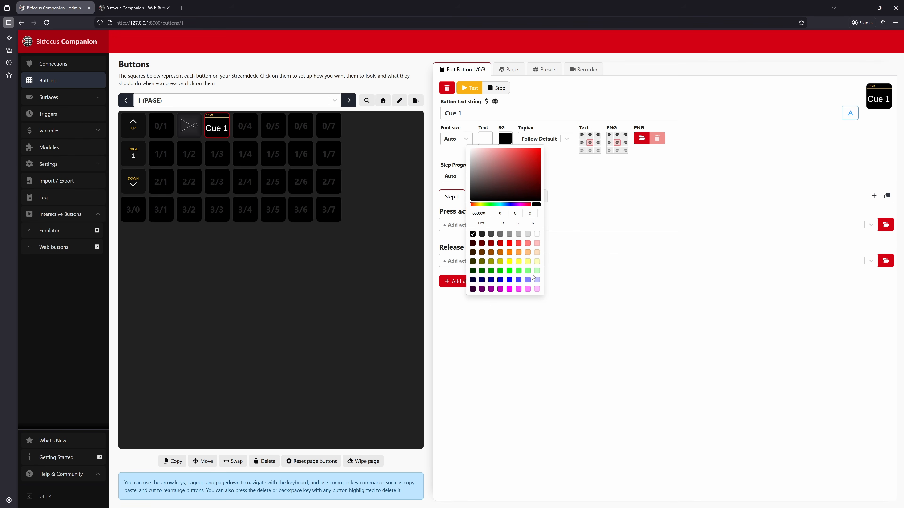
pyautogui.click(509, 271)
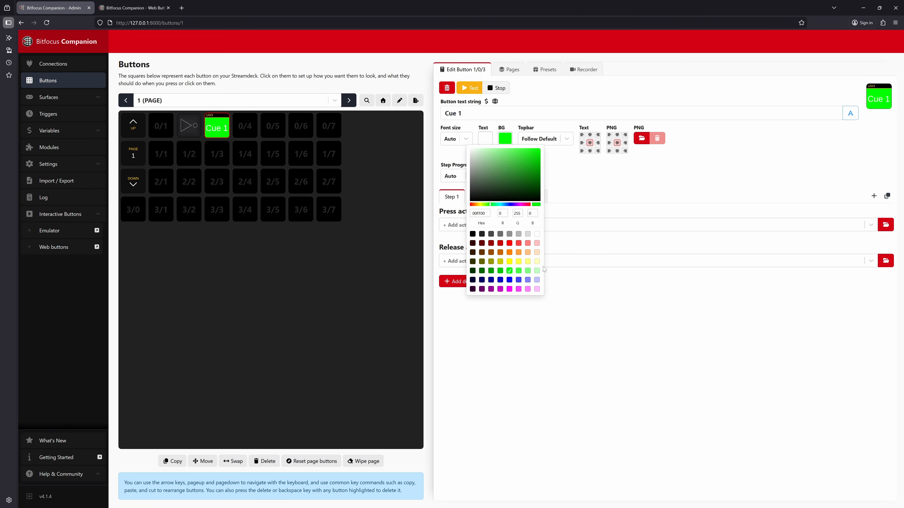
pyautogui.click(499, 271)
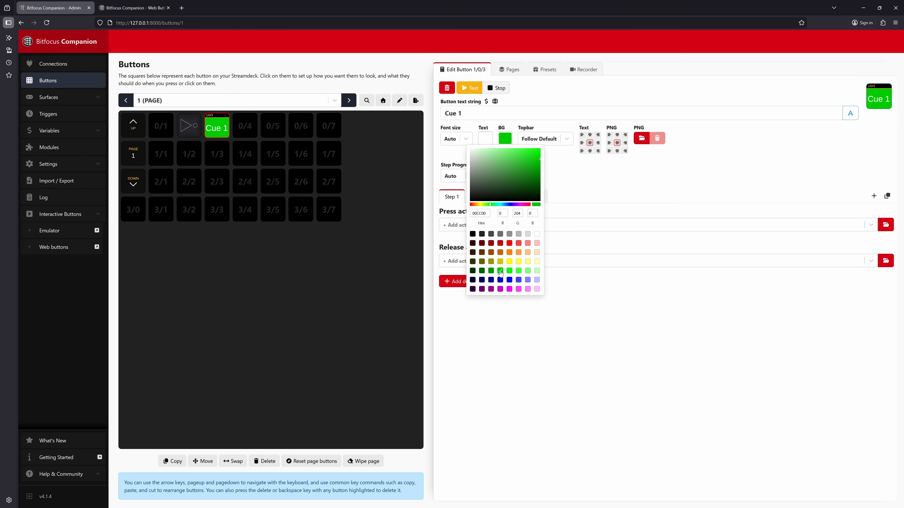
pyautogui.click(633, 199)
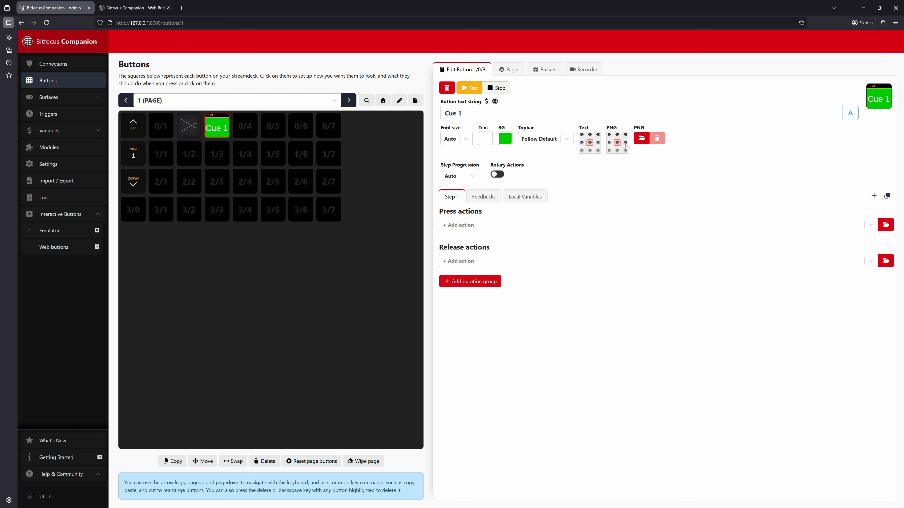
# - Add the d3-osc Cue action to the Cue 1 button's press actions with cue integer 1
pyautogui.click(886, 226)
pyautogui.click(367, 150)
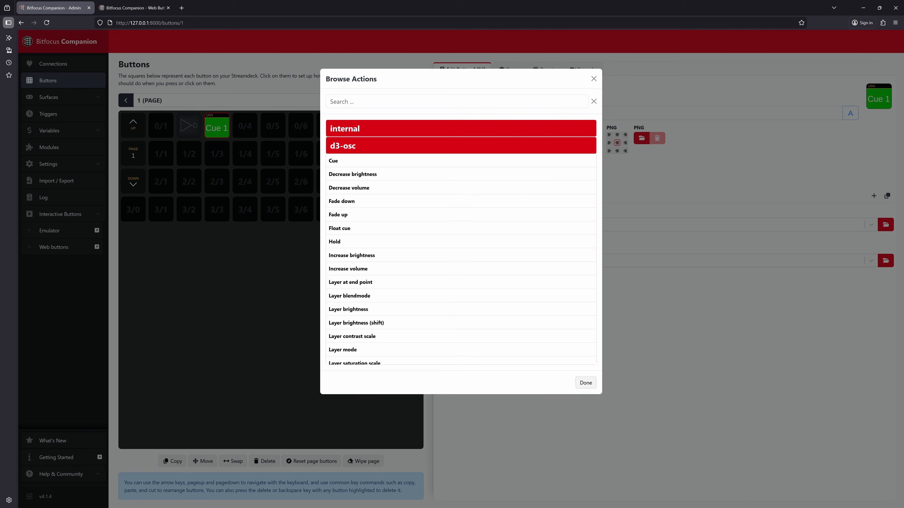
pyautogui.click(339, 164)
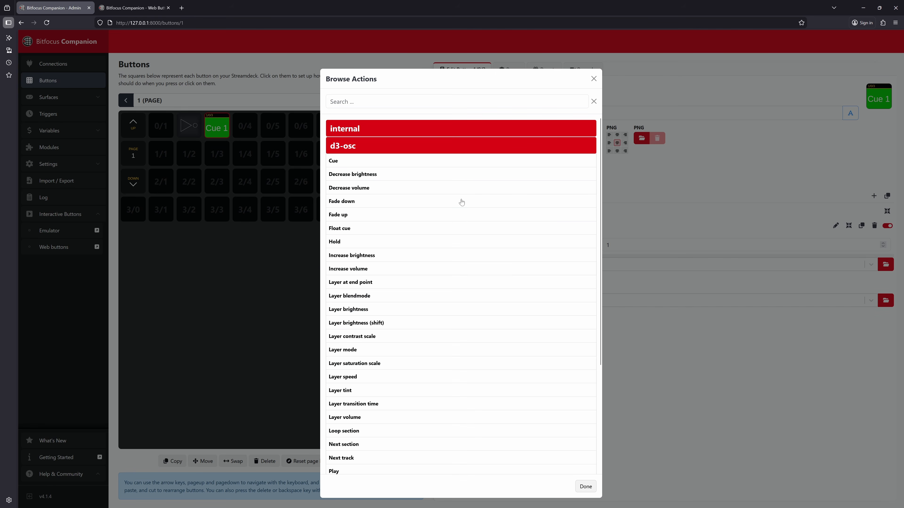
pyautogui.click(586, 487)
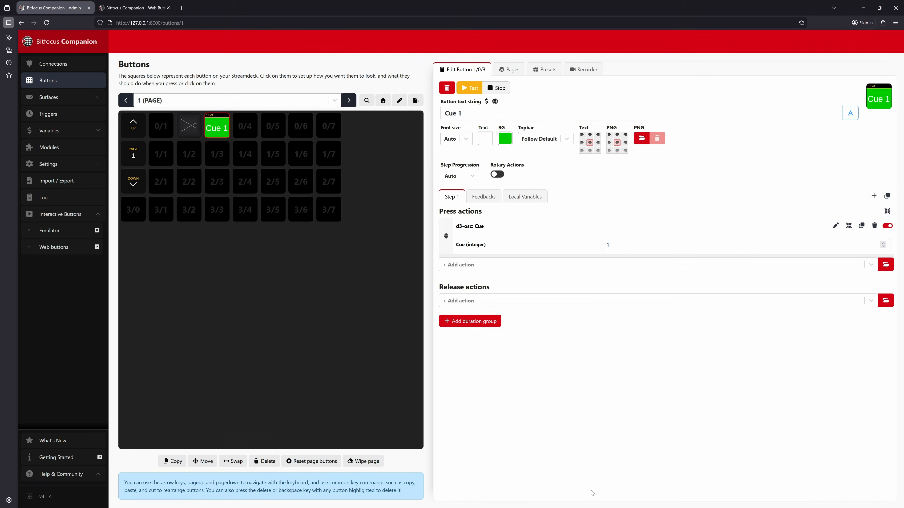
pyautogui.click(610, 245)
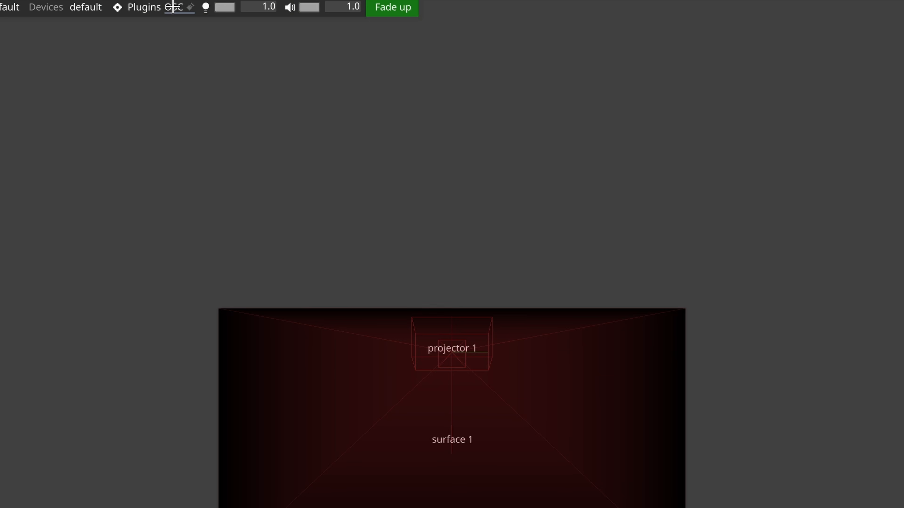
# - Switch to Disguise Designer and open the OSC message monitor for the osc_1 recorder
pyautogui.click(173, 7)
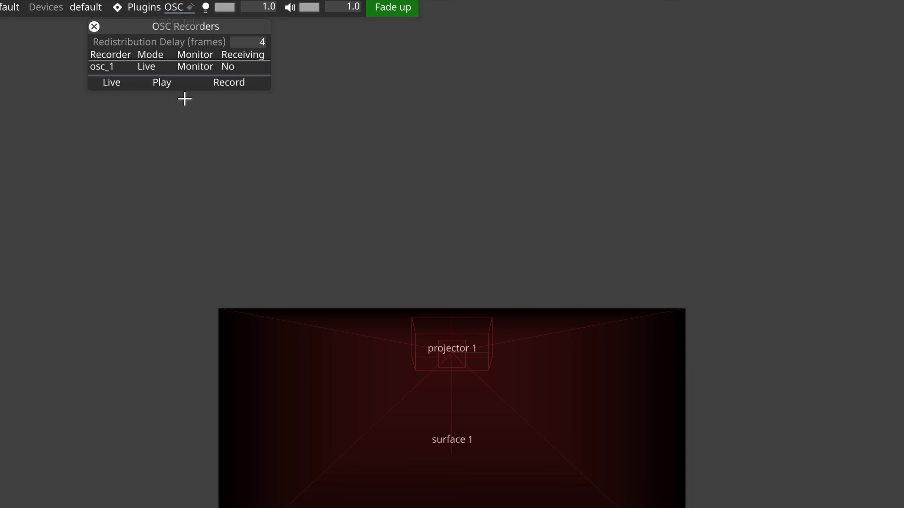
pyautogui.click(192, 66)
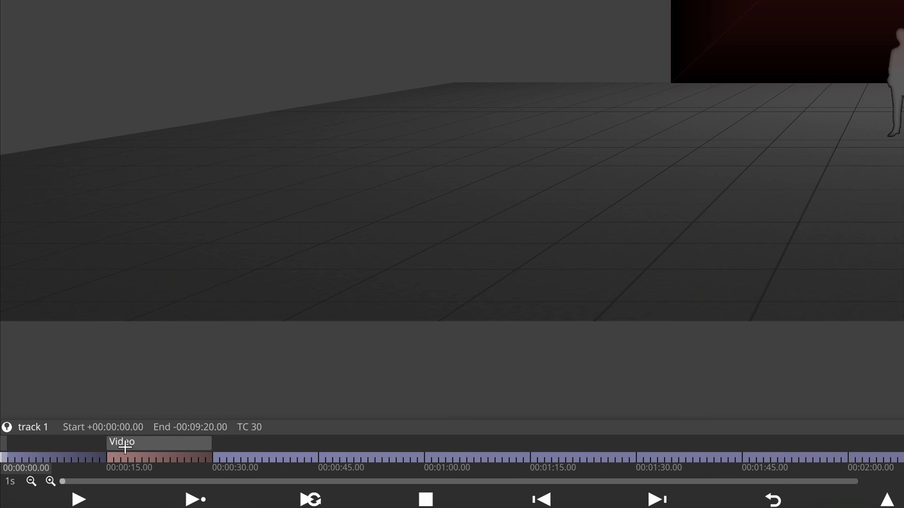
# - Add a CUE 1 tag to track 1 at 00:00:15.00, where the Video layer begins
pyautogui.click(111, 456)
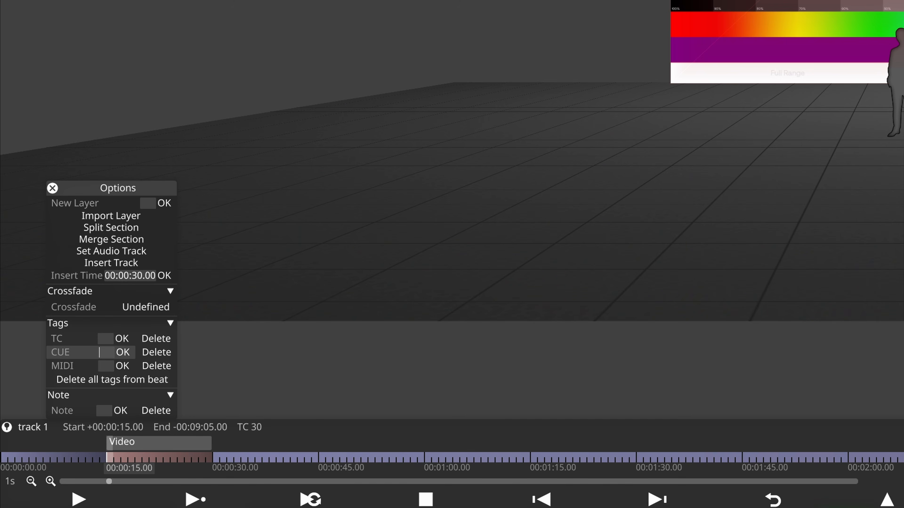
pyautogui.click(122, 352)
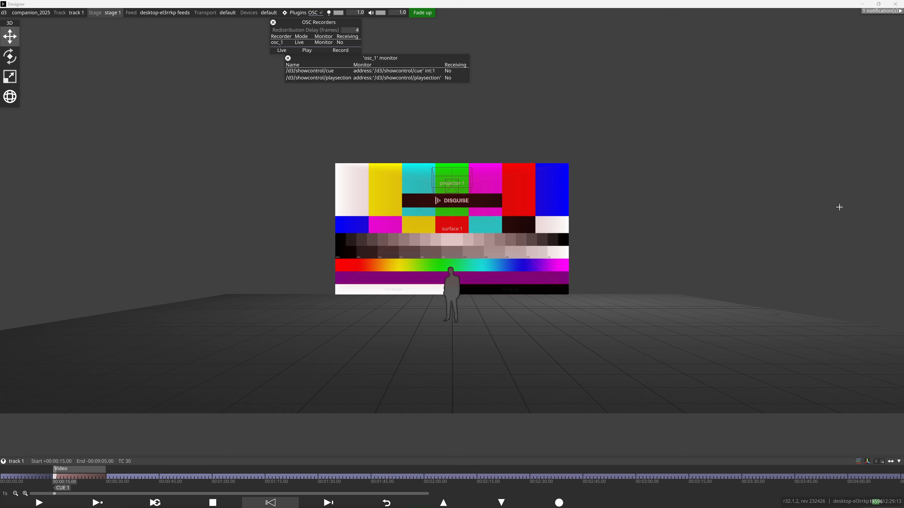
# - Set osc_transport's cue play mode to Play to end of section, and move the playhead to the previous section
pyautogui.click(211, 15)
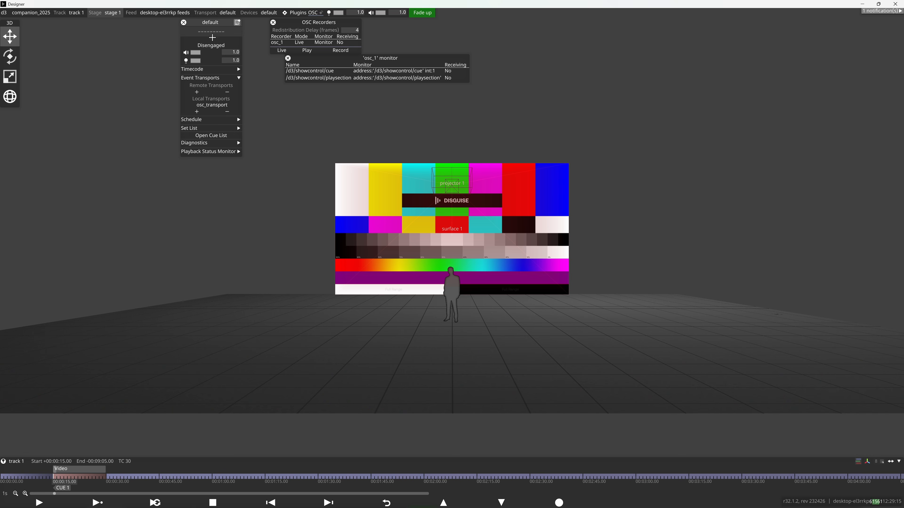
pyautogui.click(211, 105)
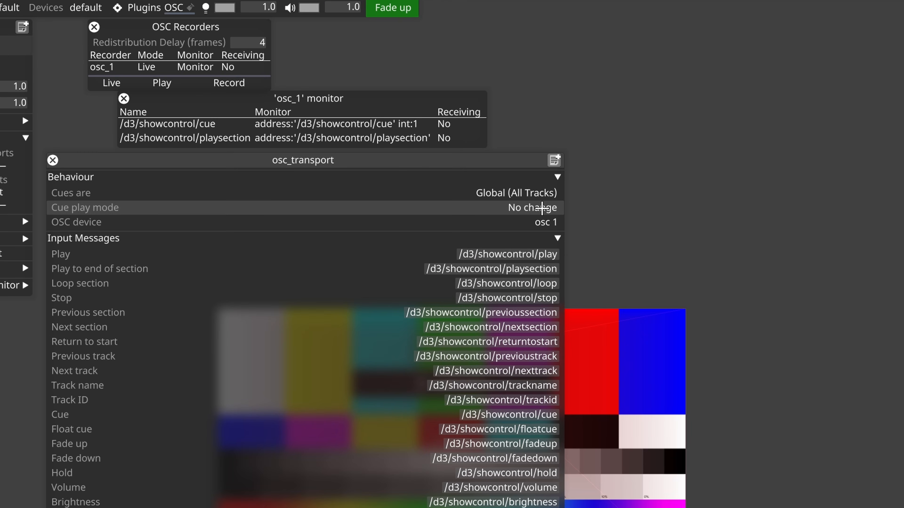
pyautogui.click(541, 207)
pyautogui.click(594, 243)
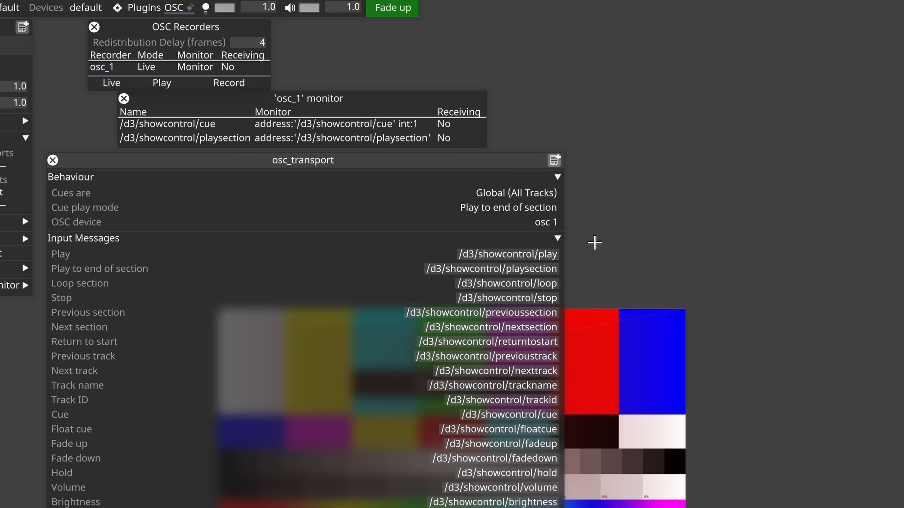
pyautogui.click(53, 160)
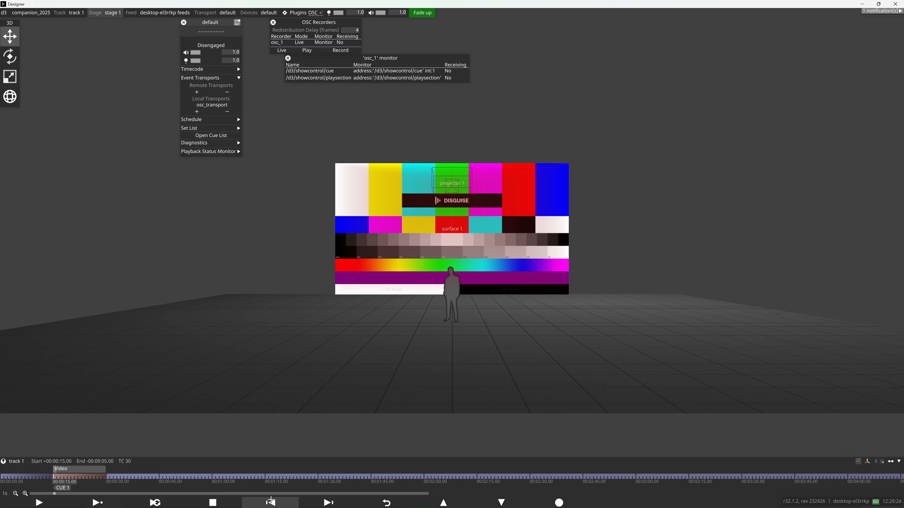
pyautogui.click(270, 501)
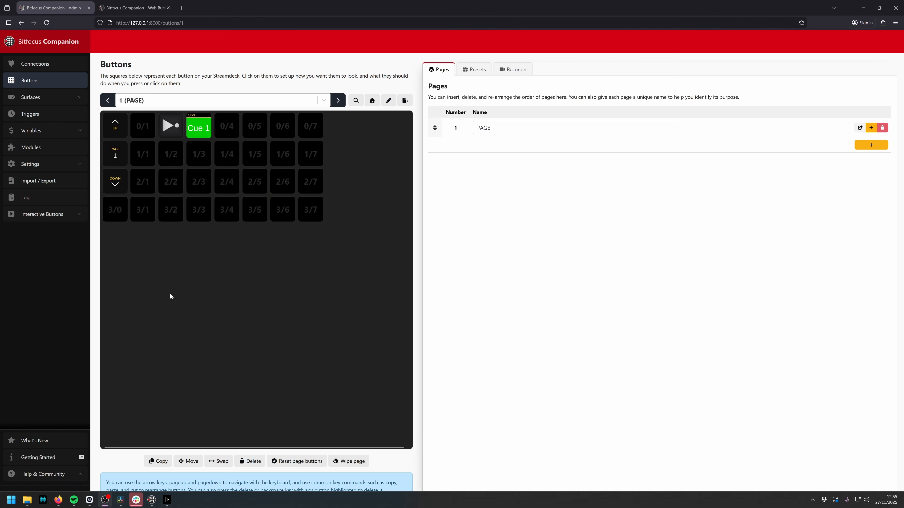
# - In Bitfocus Companion, open the d3-osc connection's variables and review the available variables and their values
pyautogui.click(39, 134)
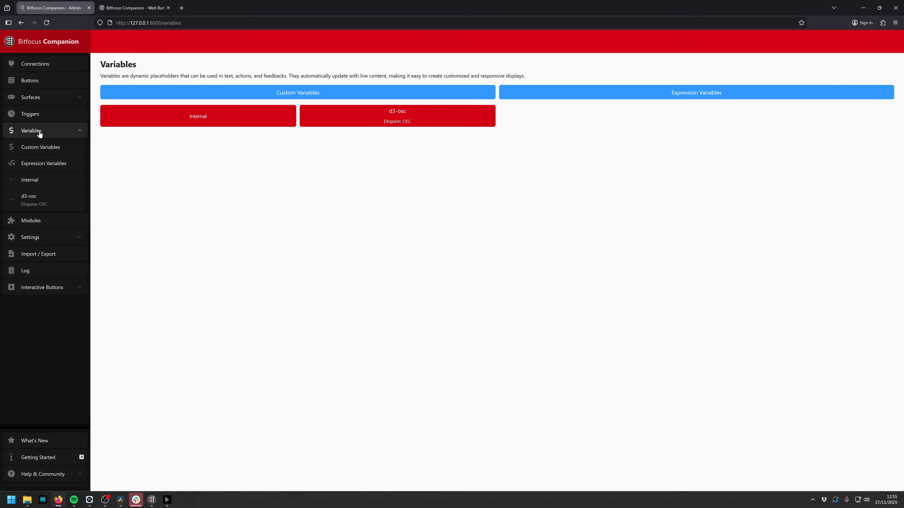
pyautogui.click(46, 205)
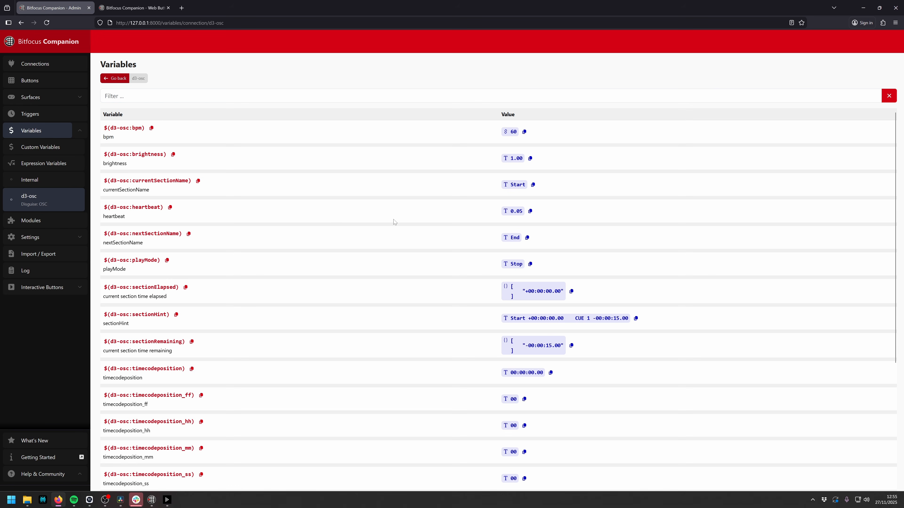
pyautogui.scroll(-5, 394, 222)
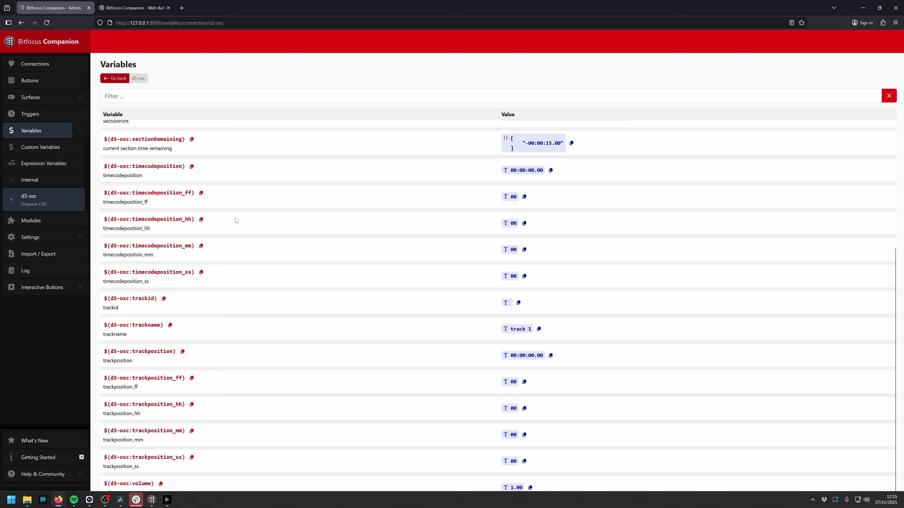
# - Create a blank regular button at position 1/1 on page 1
pyautogui.click(37, 80)
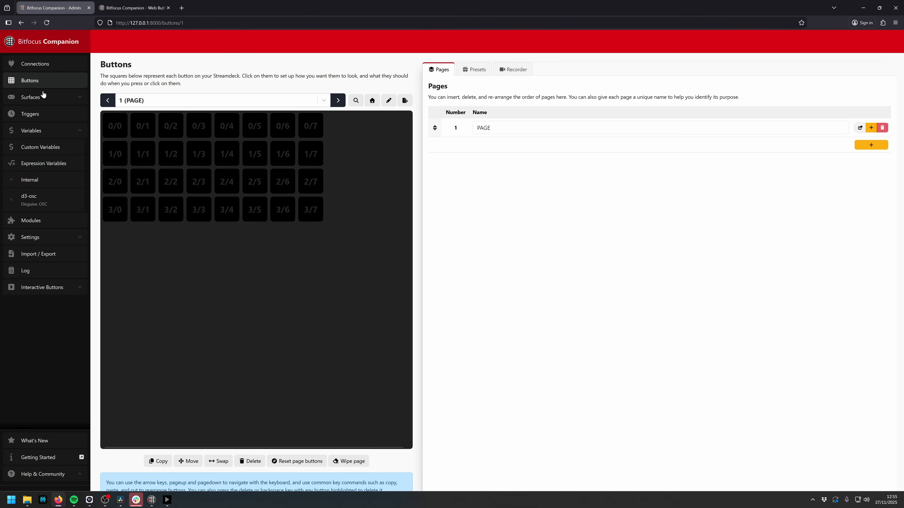
pyautogui.click(142, 154)
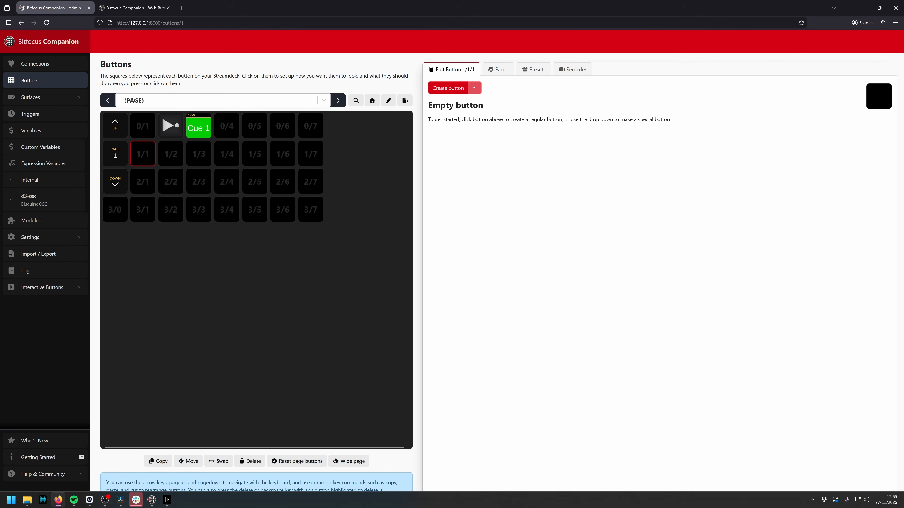
pyautogui.click(452, 88)
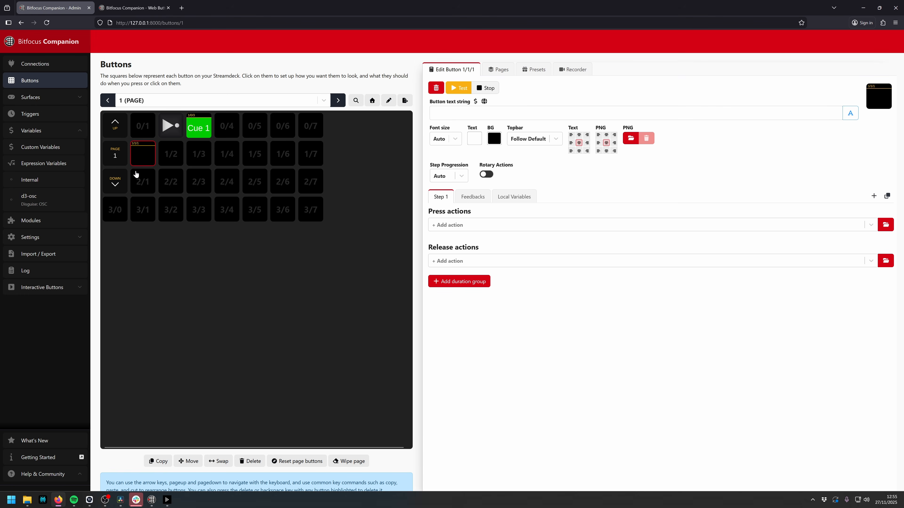
# - Set the text of button 1/1 to the d3-osc timecode hours variable, $(d3-osc:timecodeposition_hh)
pyautogui.click(34, 206)
pyautogui.scroll(-5, 195, 289)
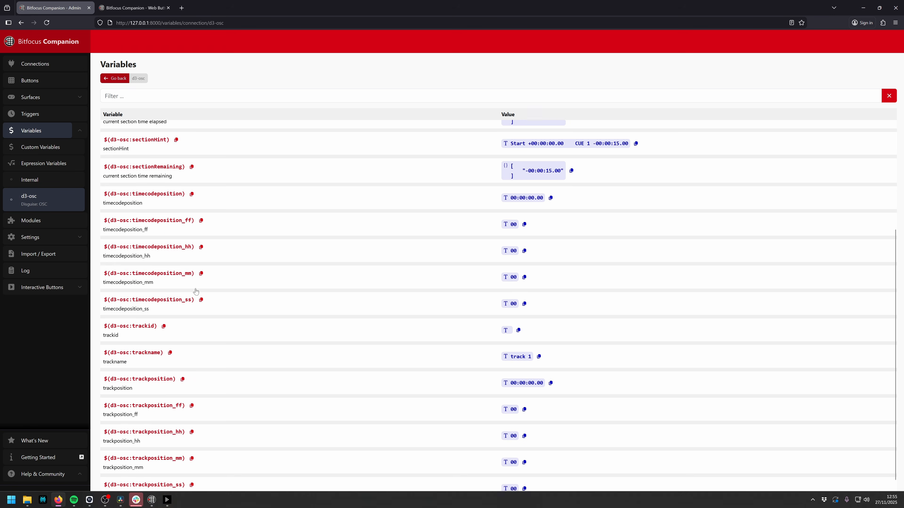
pyautogui.click(202, 225)
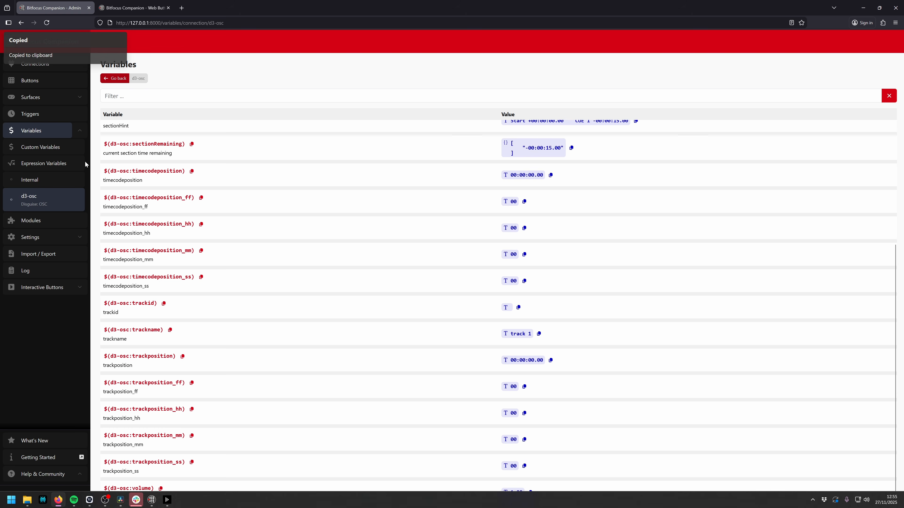
pyautogui.click(33, 85)
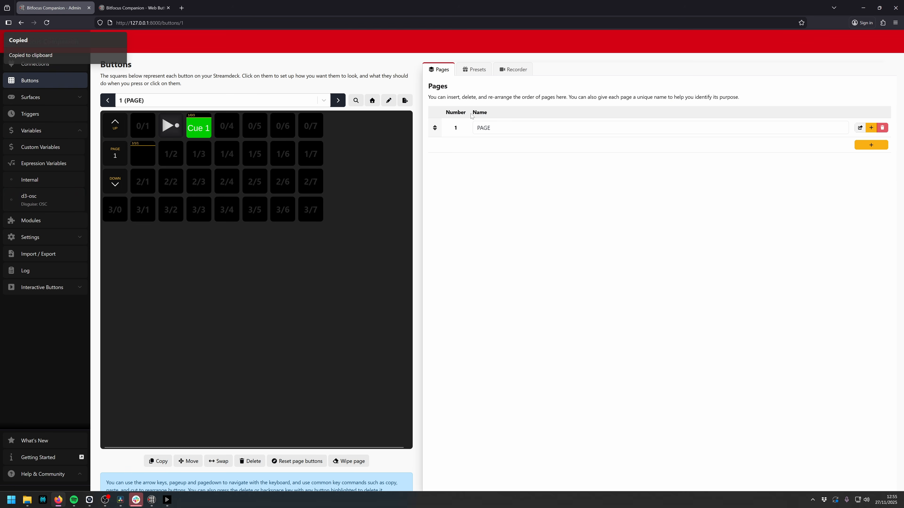
pyautogui.click(133, 154)
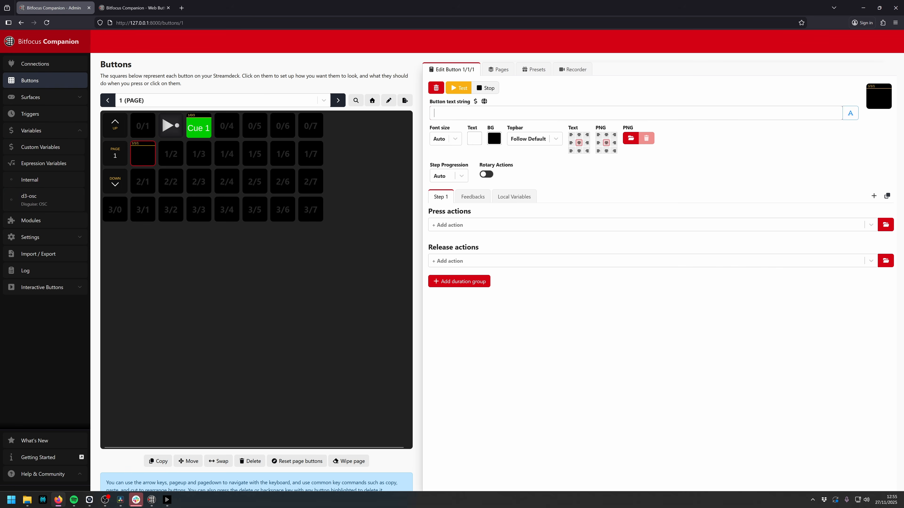
pyautogui.click(515, 114)
pyautogui.hotkey('ctrl', 'v')
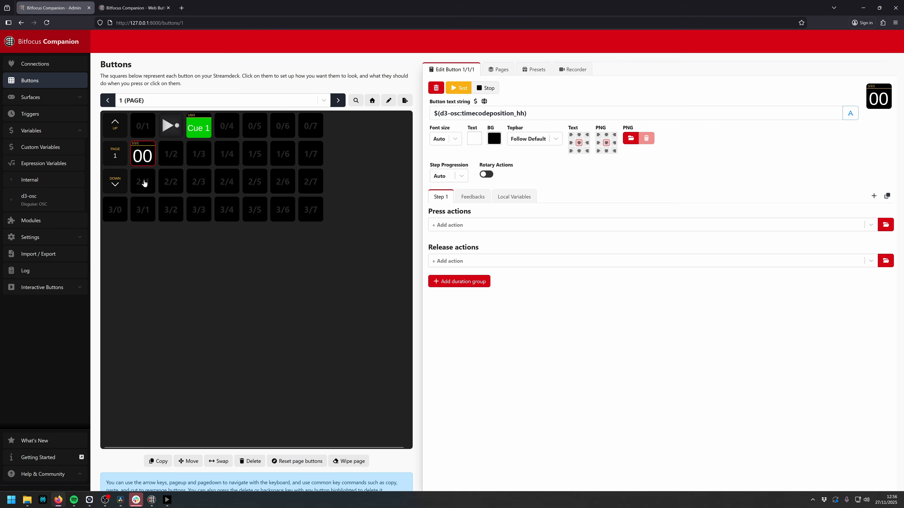
# - Create blank regular buttons at positions 1/2, 1/3 and 1/4 on page 1
pyautogui.click(180, 157)
pyautogui.click(453, 90)
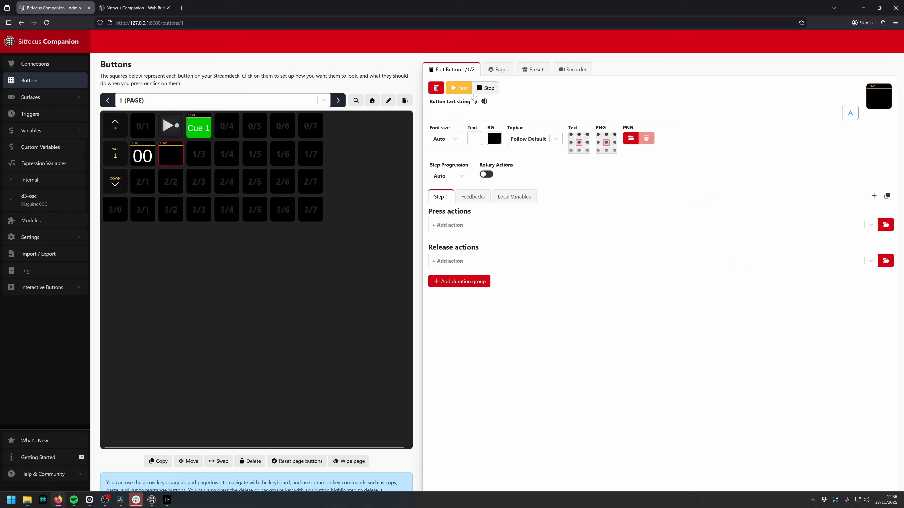
pyautogui.press('Right')
pyautogui.click(454, 91)
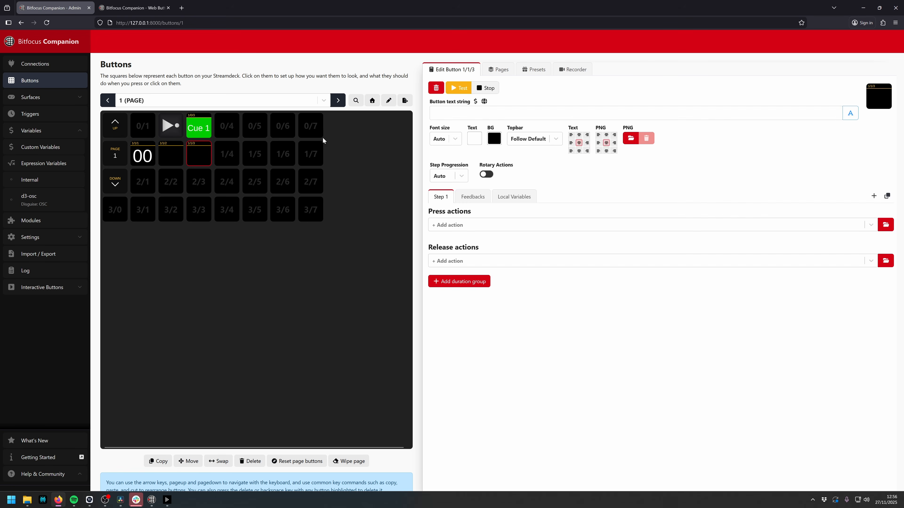
pyautogui.press('Right')
pyautogui.click(455, 89)
# - Set the text of button 1/2 to the d3-osc timecode minutes variable, $(d3-osc:timecodeposition_mm)
pyautogui.click(182, 165)
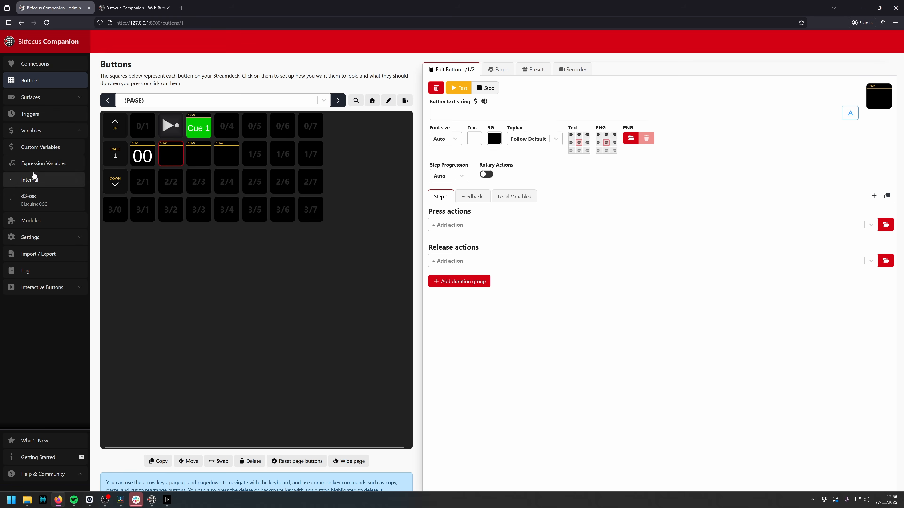
pyautogui.click(53, 198)
pyautogui.scroll(-3, 235, 352)
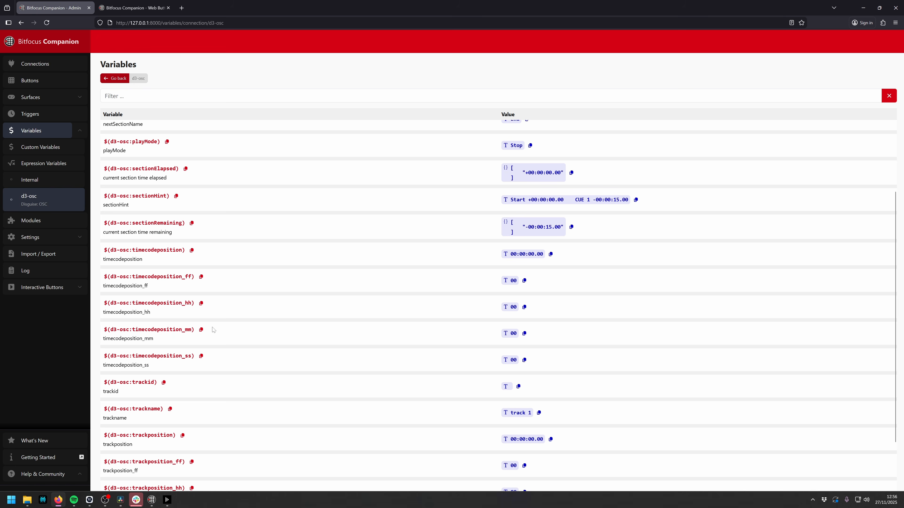
pyautogui.click(201, 329)
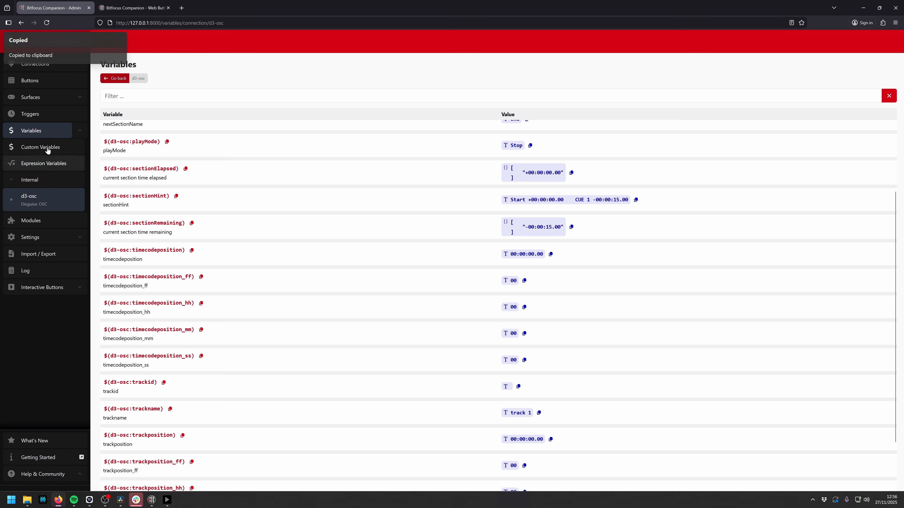
pyautogui.click(32, 80)
pyautogui.click(164, 156)
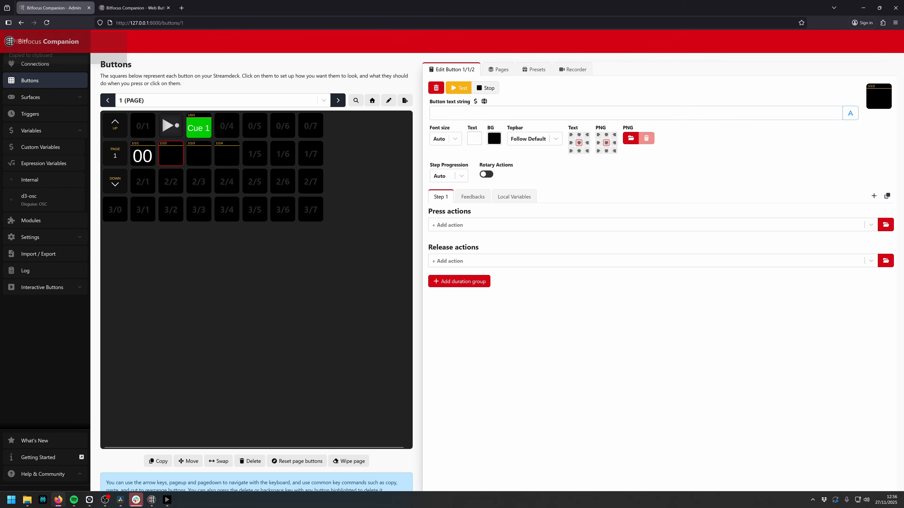
pyautogui.click(498, 113)
pyautogui.hotkey('ctrl', 'v')
# - Set the text of button 1/3 to the d3-osc timecode seconds variable, $(d3-osc:timecodeposition_ss)
pyautogui.click(198, 156)
pyautogui.click(34, 200)
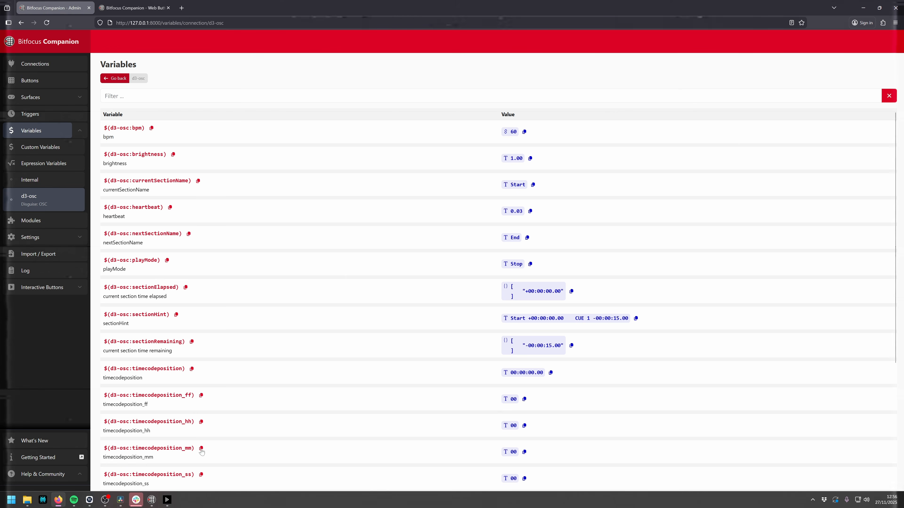
pyautogui.click(29, 80)
pyautogui.click(199, 156)
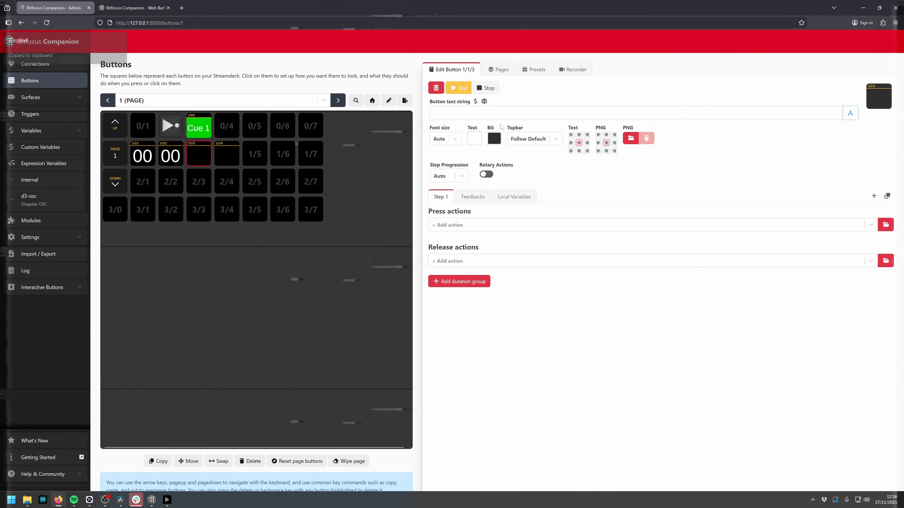
pyautogui.click(498, 114)
pyautogui.hotkey('ctrl', 'v')
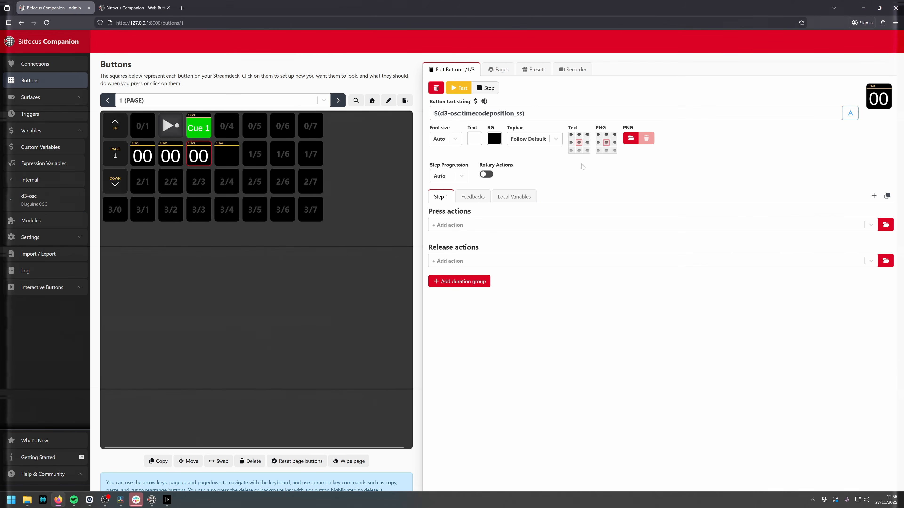
# - Set the text of button 1/4 to $(d3-osc:timecodeposition_ff), and in Disguise Designer play track 1 to the end of the section
pyautogui.click(35, 202)
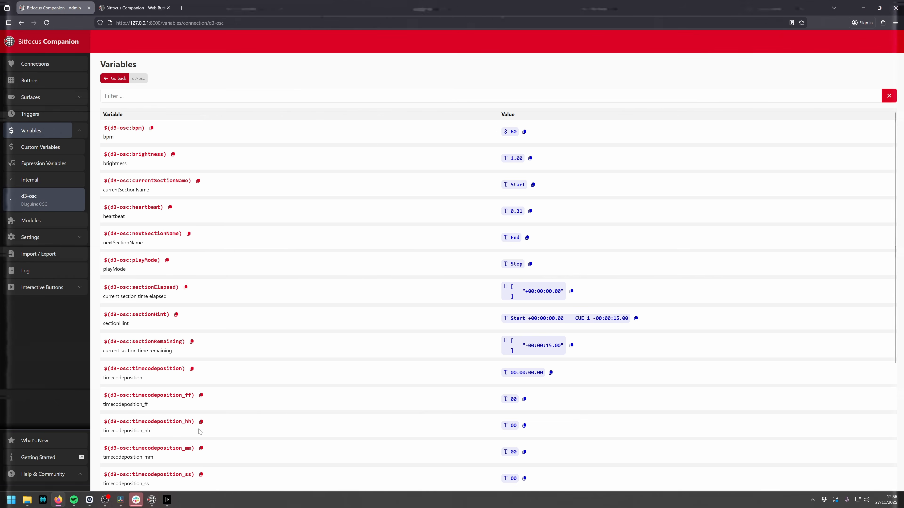
pyautogui.click(29, 81)
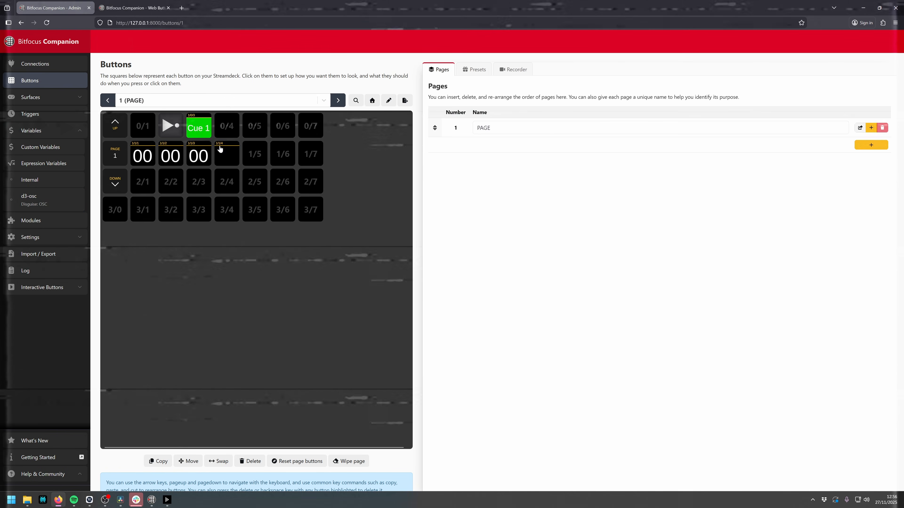
pyautogui.click(226, 153)
pyautogui.click(498, 113)
pyautogui.hotkey('ctrl', 'v')
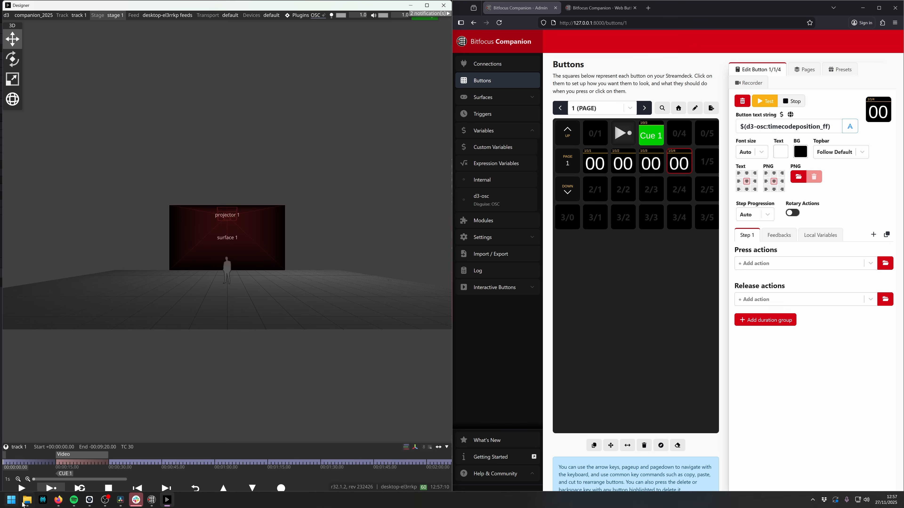
pyautogui.click(46, 487)
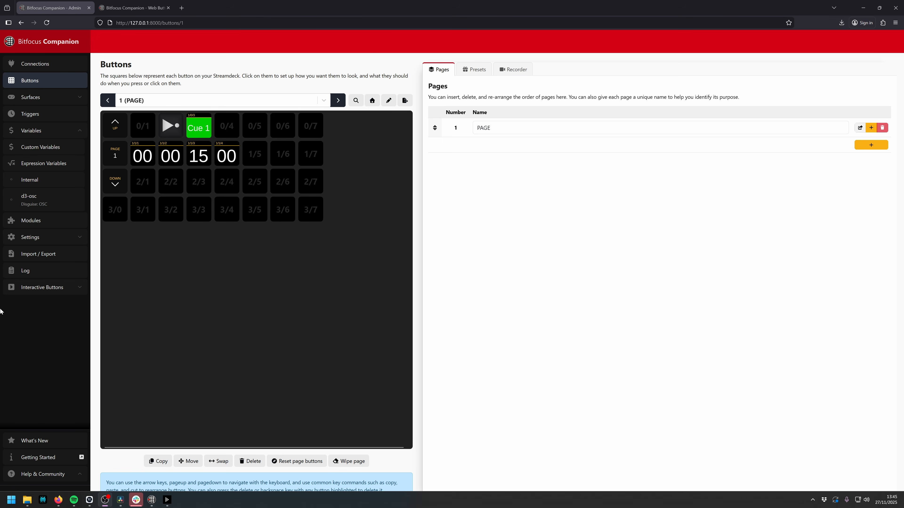
# - In Bitfocus Companion, create a regular button at position 2/1 with the text $(d3-osc:trackname)
pyautogui.click(41, 196)
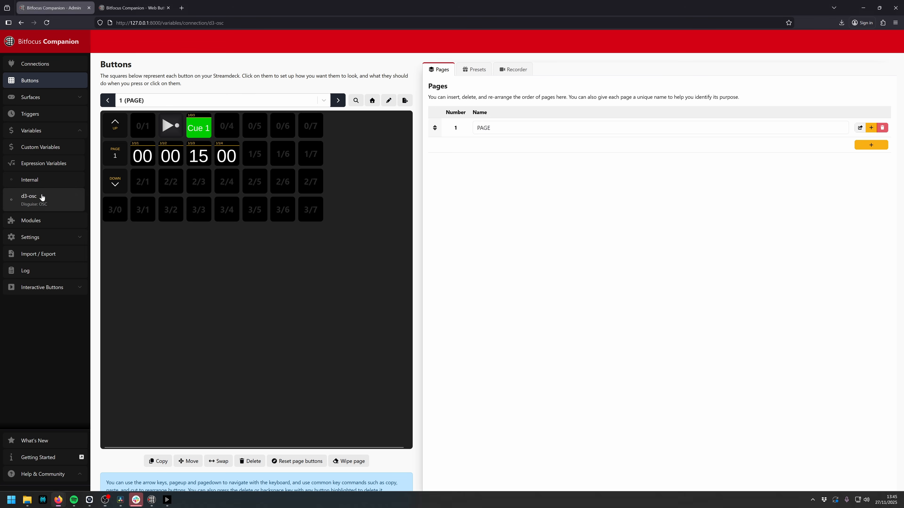
pyautogui.scroll(-5, 166, 339)
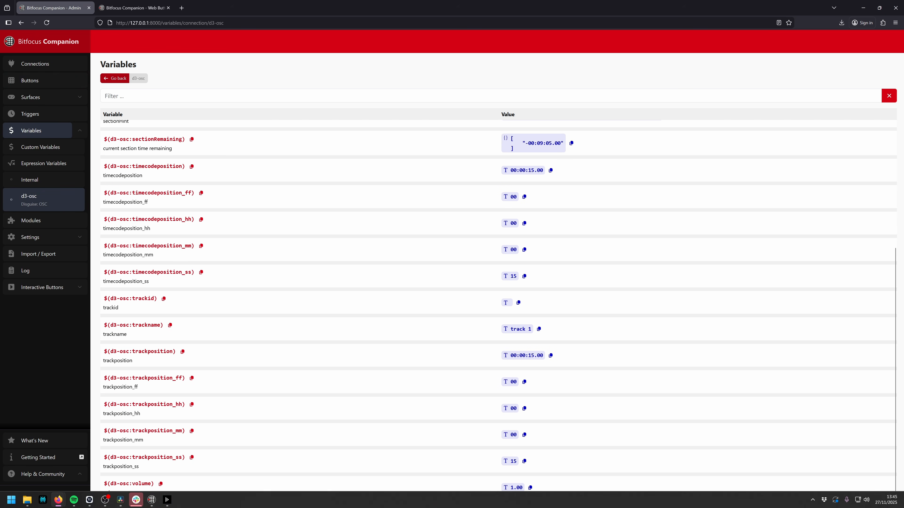
pyautogui.click(170, 325)
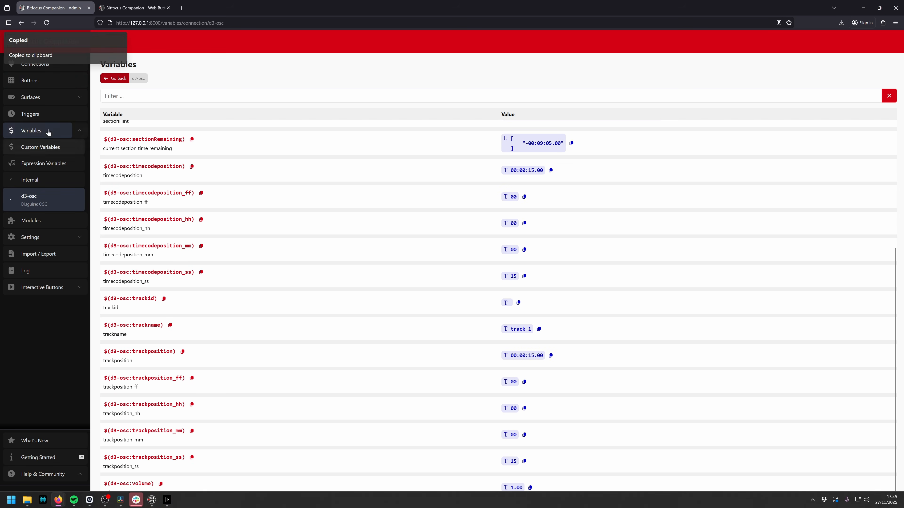
pyautogui.click(43, 80)
pyautogui.click(149, 182)
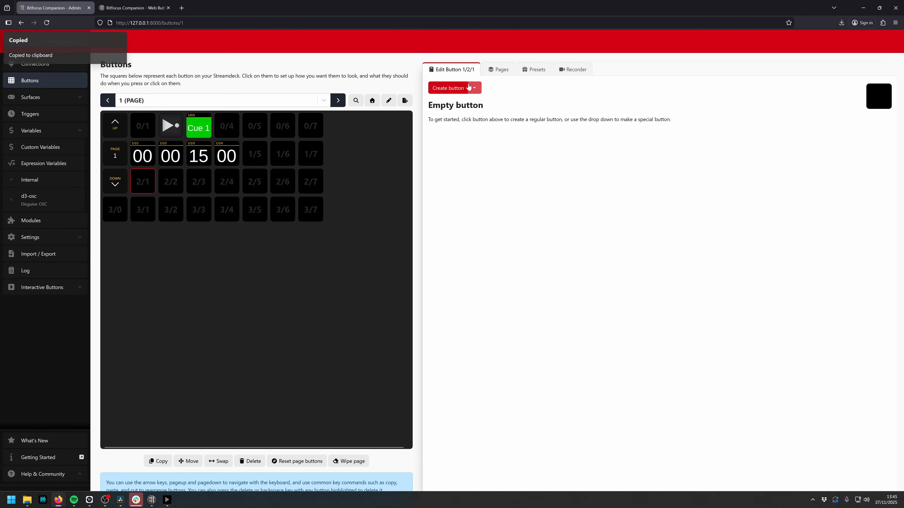
pyautogui.click(463, 88)
pyautogui.click(461, 106)
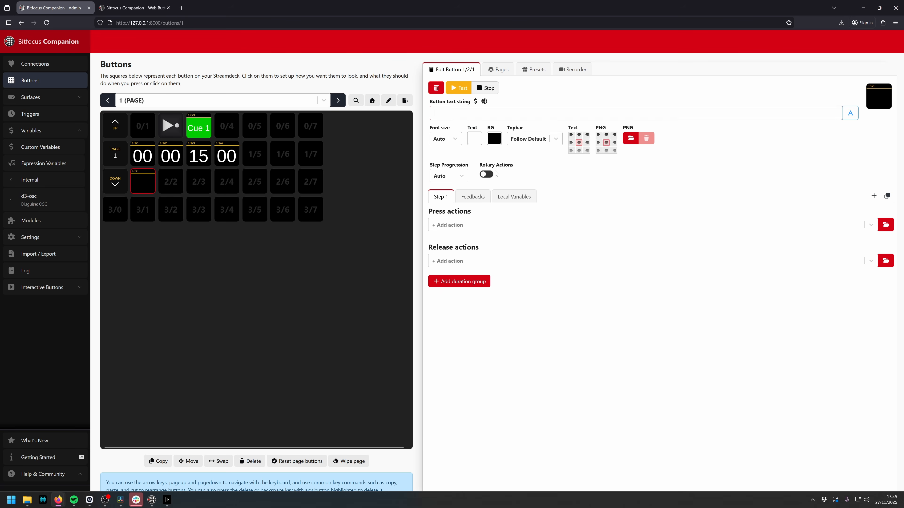
pyautogui.hotkey('ctrl', 'v')
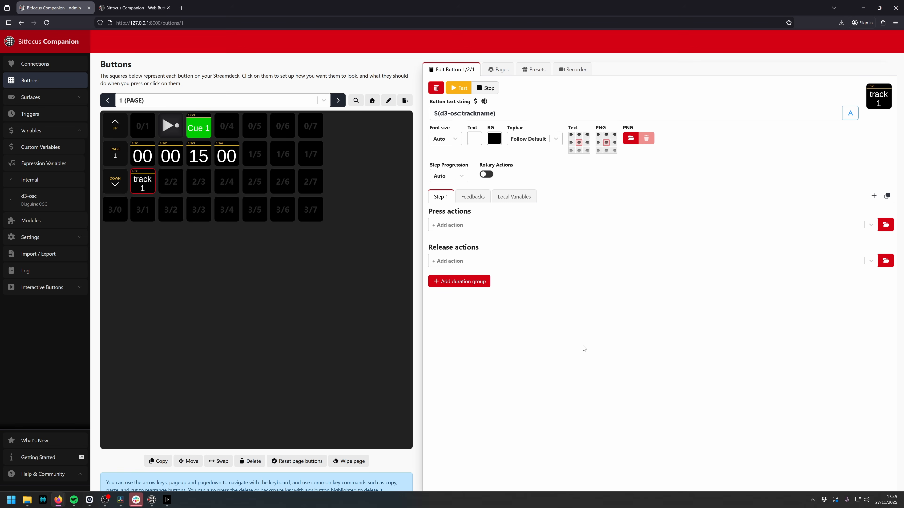
# - Create a regular button at position 2/2 with the text $(d3-osc:currentSectionName)
pyautogui.click(37, 200)
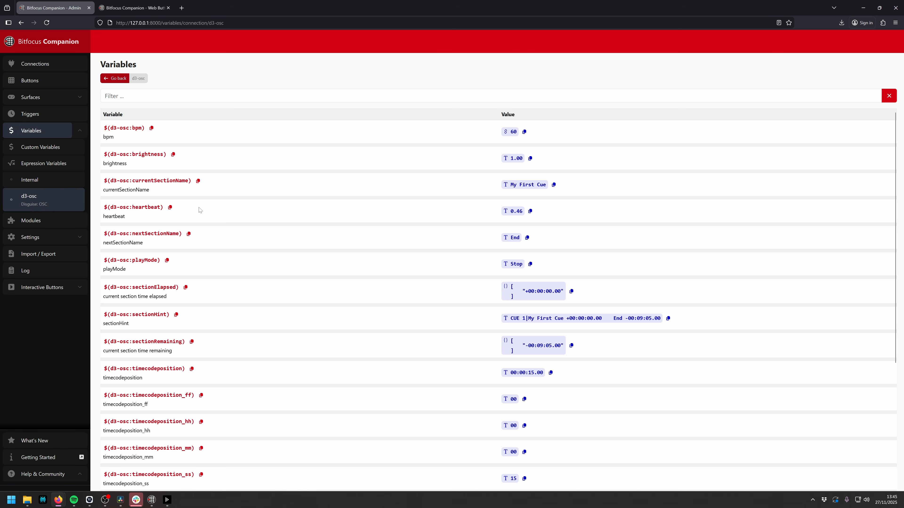
pyautogui.click(198, 181)
pyautogui.click(29, 81)
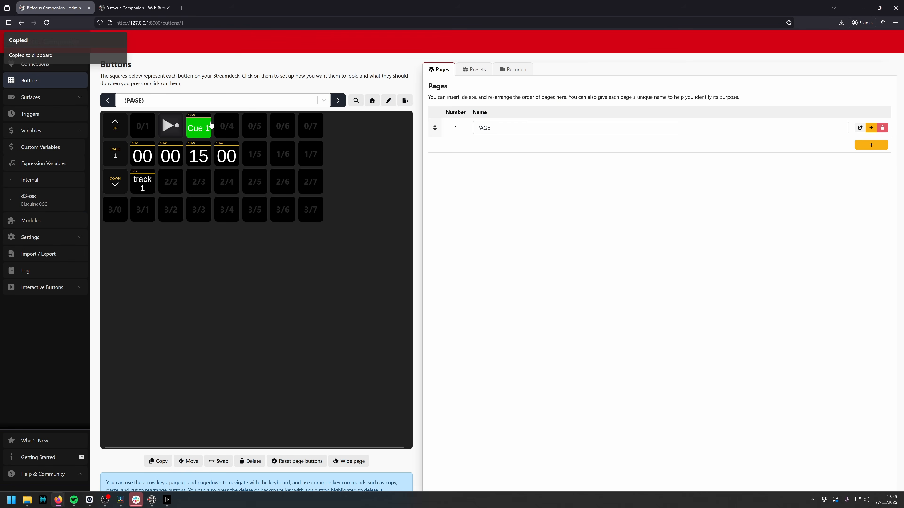
pyautogui.click(171, 180)
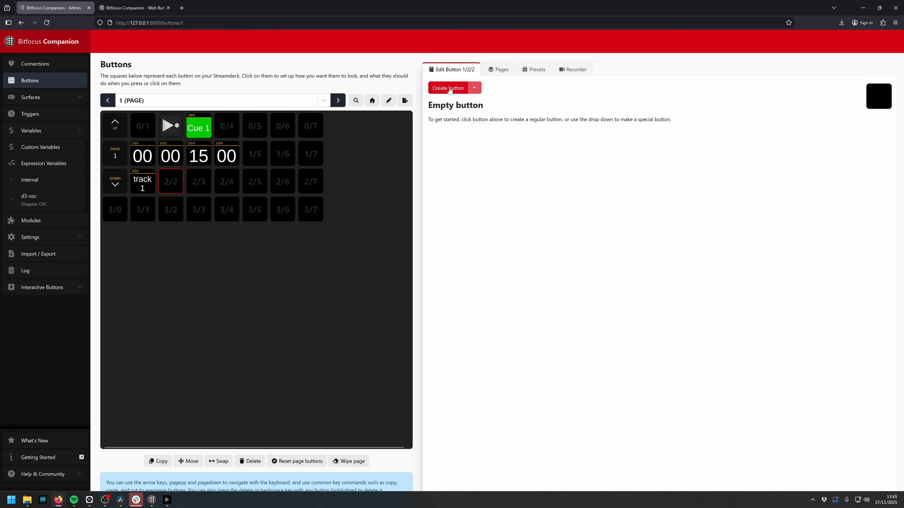
pyautogui.click(449, 88)
pyautogui.hotkey('ctrl', 'v')
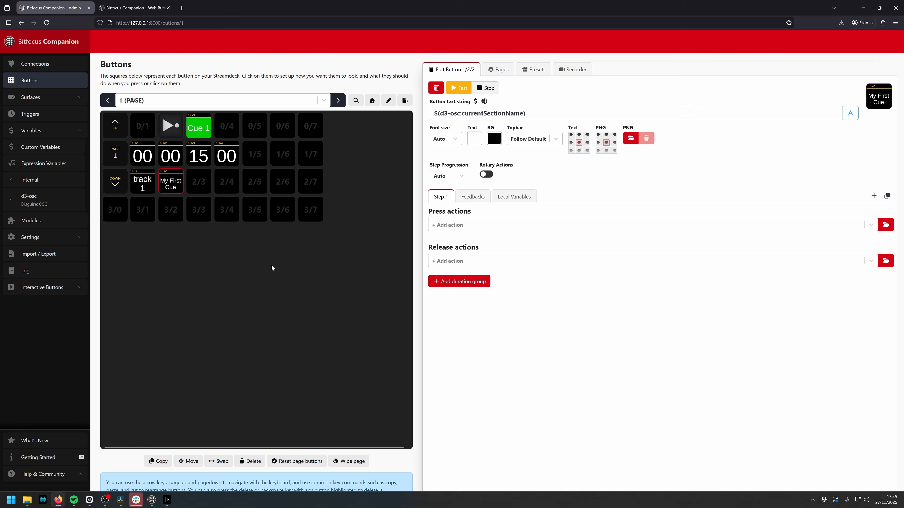
# - Create a blank regular button at position 2/3 and copy the d3-osc play mode variable, $(d3-osc:playMode)
pyautogui.click(197, 180)
pyautogui.click(465, 89)
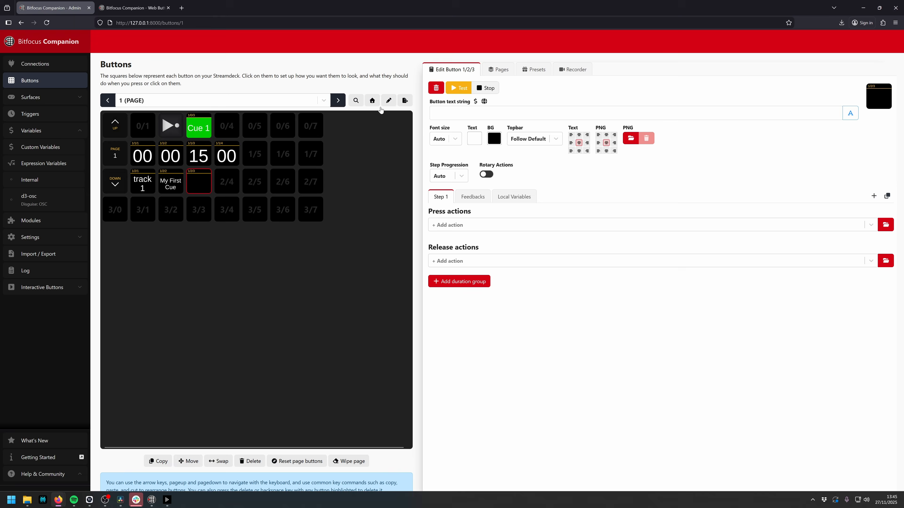
pyautogui.click(30, 202)
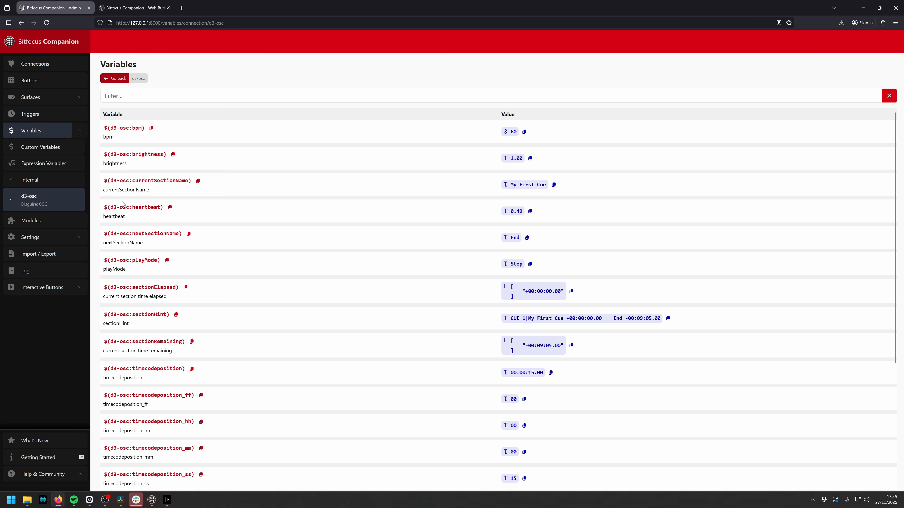
pyautogui.click(164, 262)
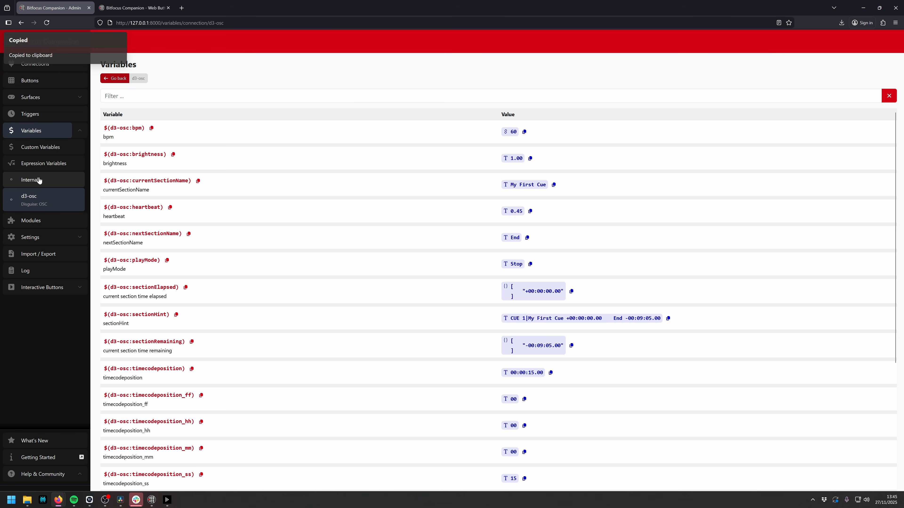